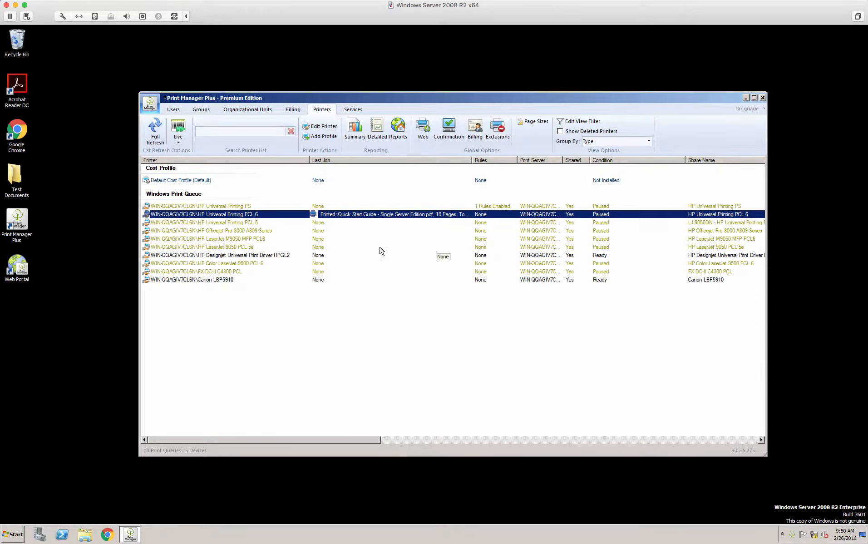
Step: Open the global web portal options for the printers and enable web printing
left_click(208, 207)
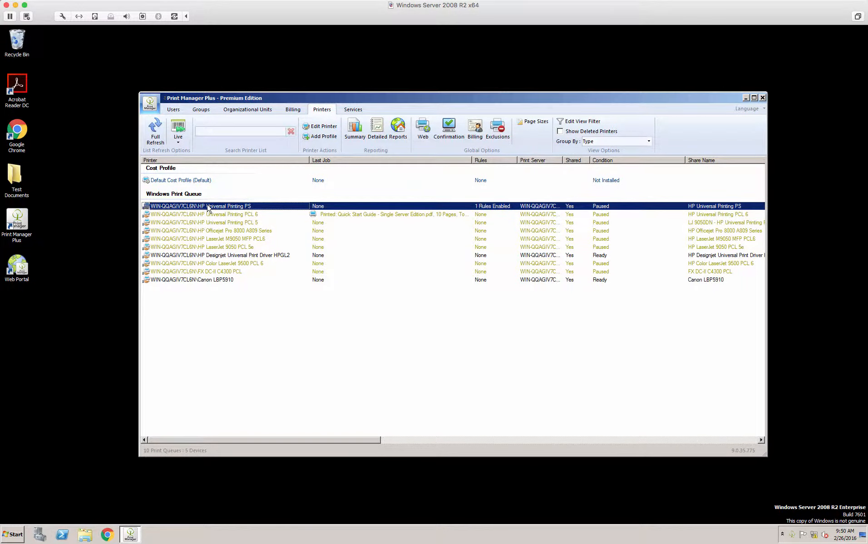
left_click(207, 214)
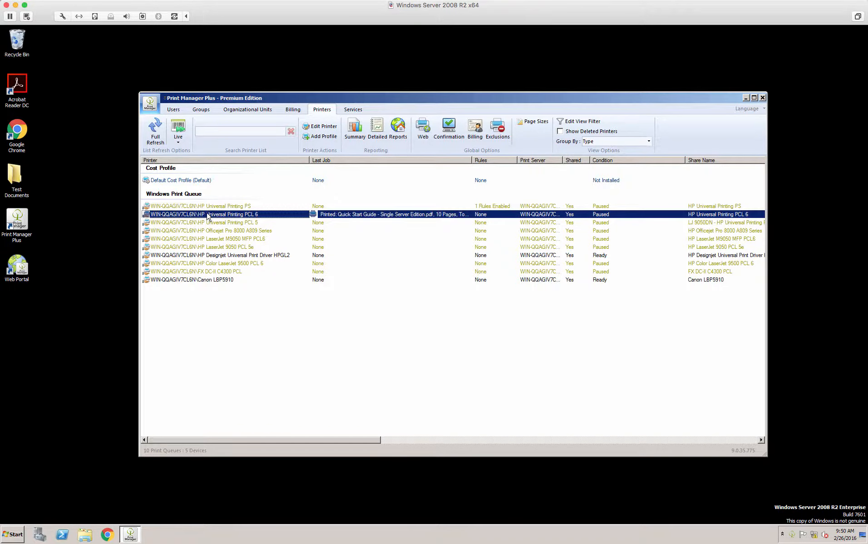
left_click(228, 208)
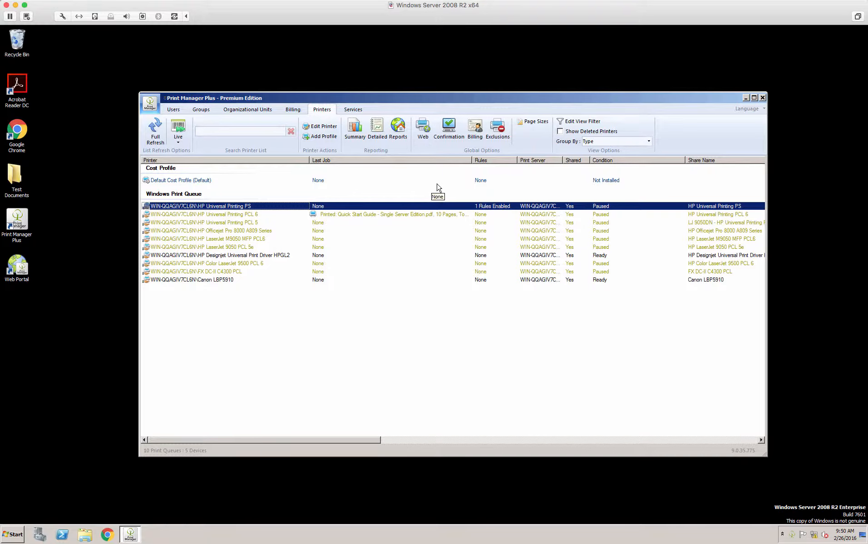
left_click(422, 131)
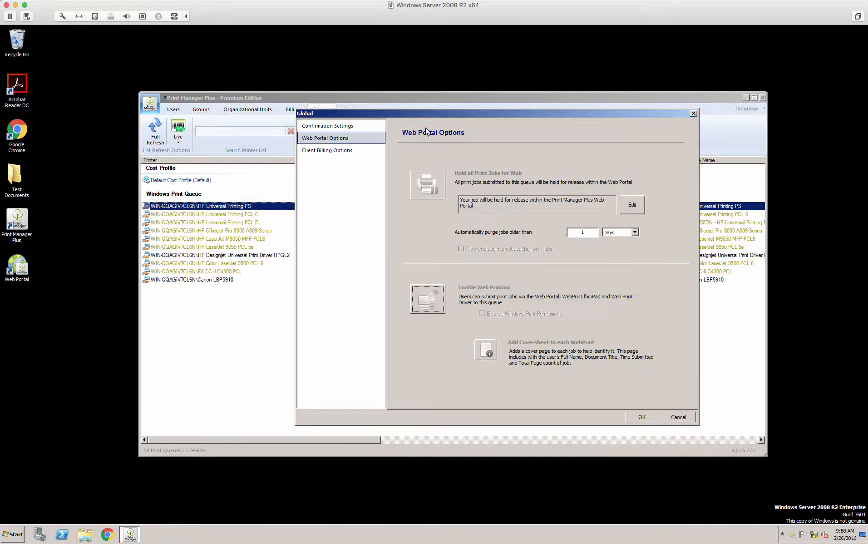
left_click(429, 301)
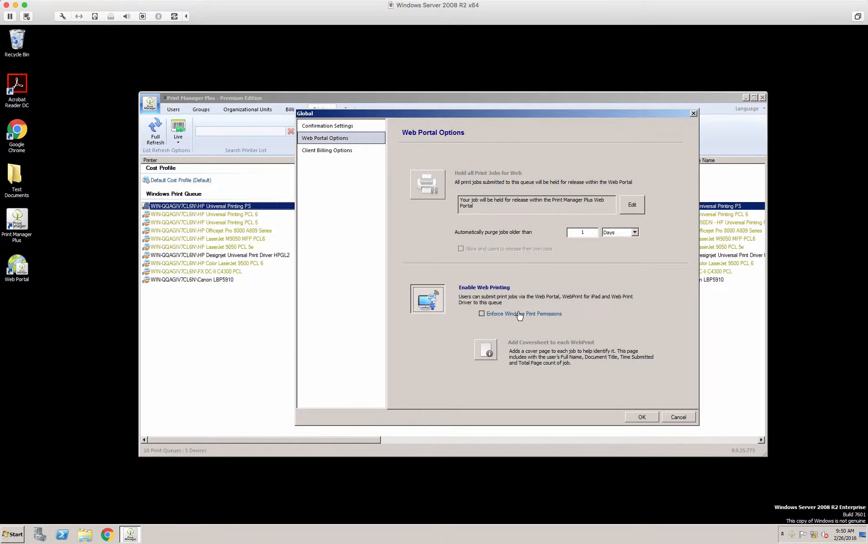
Step: Try adding a coversheet to each web print, including its first-page thumbnail and job cost options
left_click(486, 351)
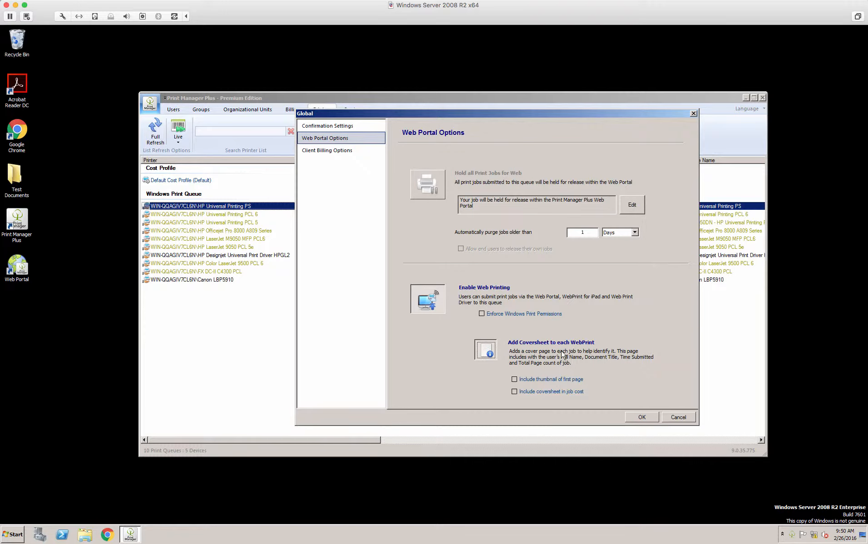
left_click(555, 380)
left_click(550, 393)
left_click(550, 381)
left_click(482, 350)
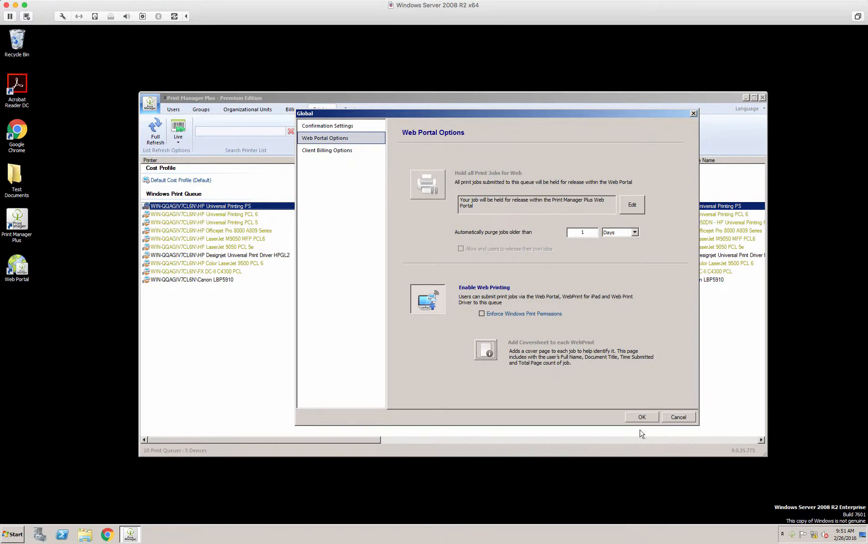
Step: Apply the global web portal options and check the Web Portal Features column in the printer list
left_click(641, 415)
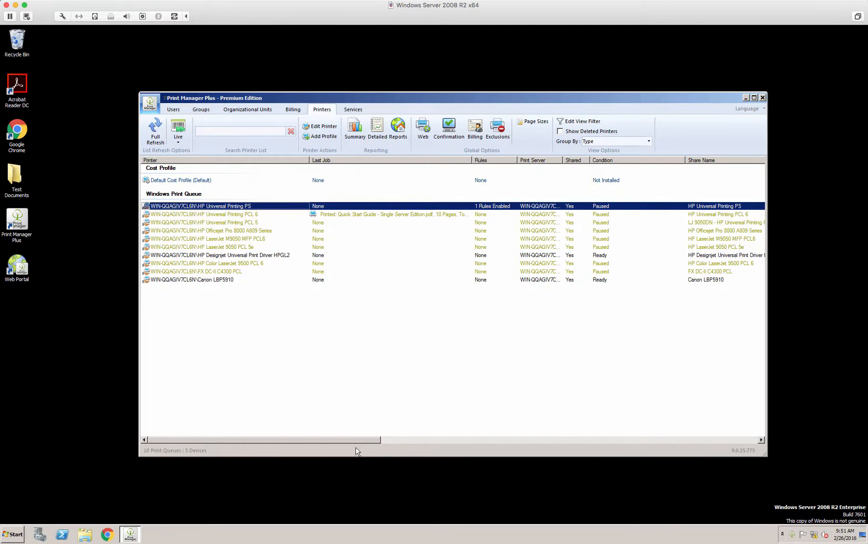
left_click_drag(355, 440, 583, 442)
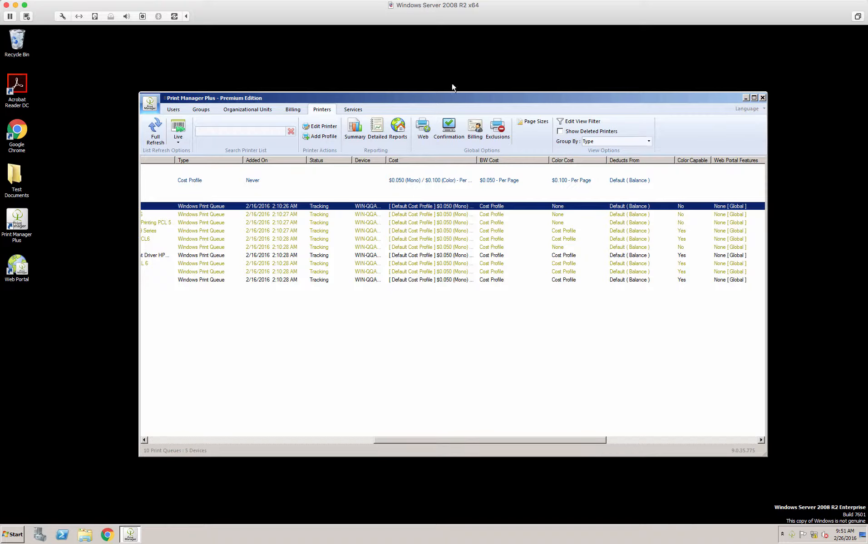
Step: Log in to the web portal with the saved credentials and open its Web Print Settings
left_click(398, 128)
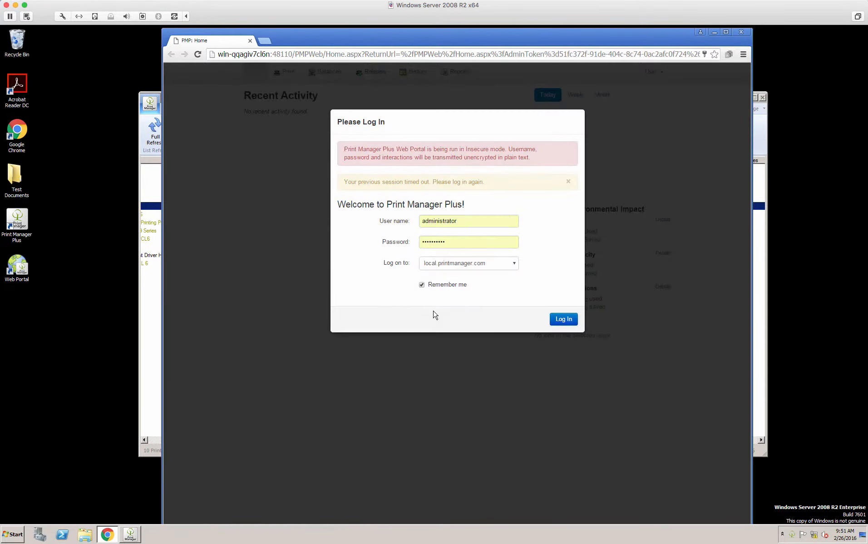
left_click(563, 319)
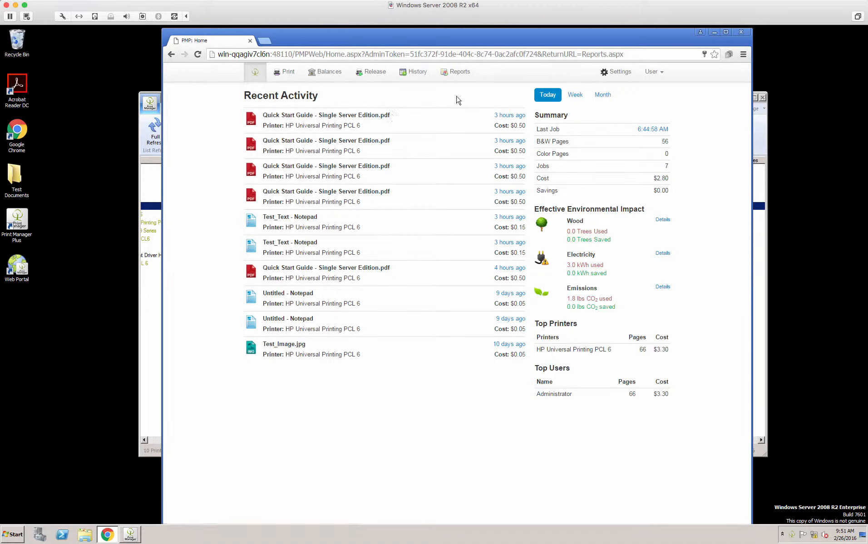
left_click(619, 74)
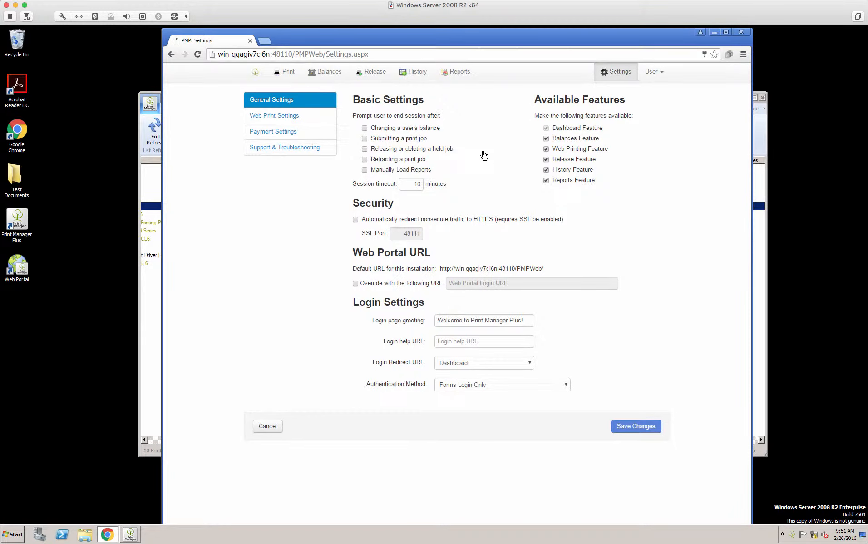
left_click(282, 118)
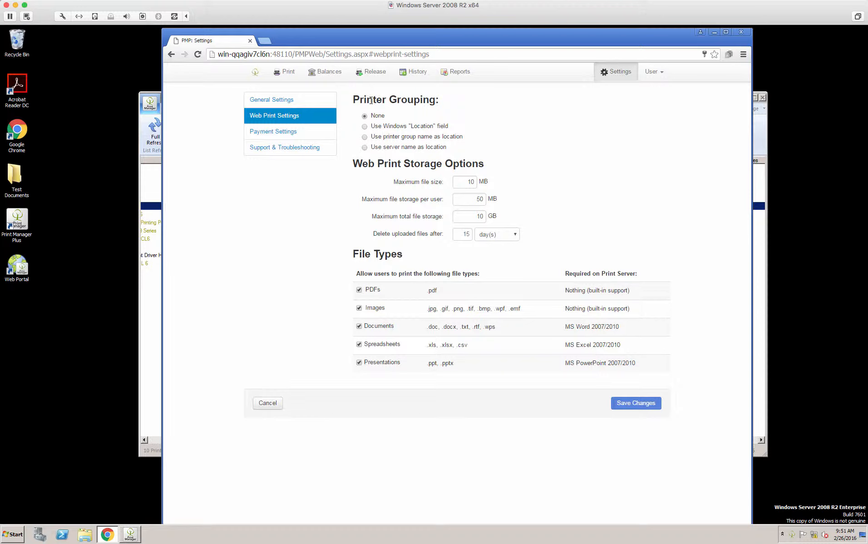
Step: Try grouping printers by the Windows "Location" field and by printer group name in the Printer Grouping options
left_click_drag(436, 101, 351, 99)
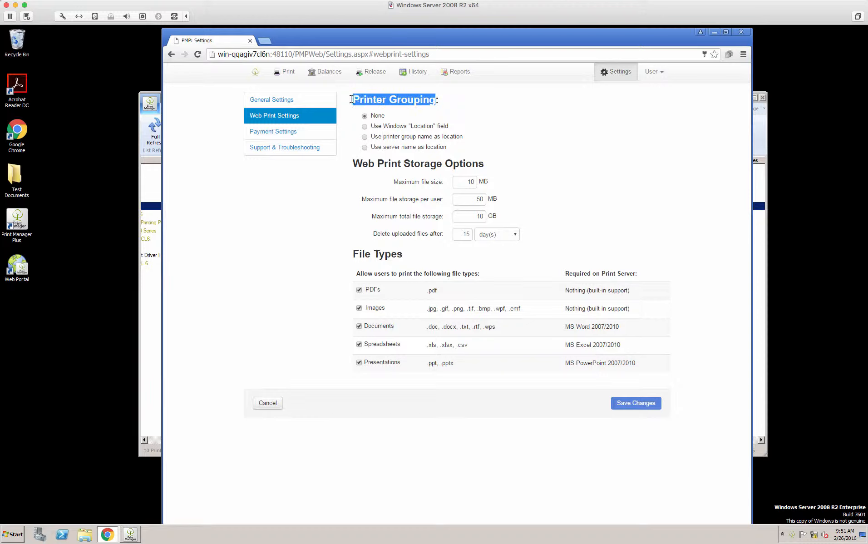
left_click(453, 102)
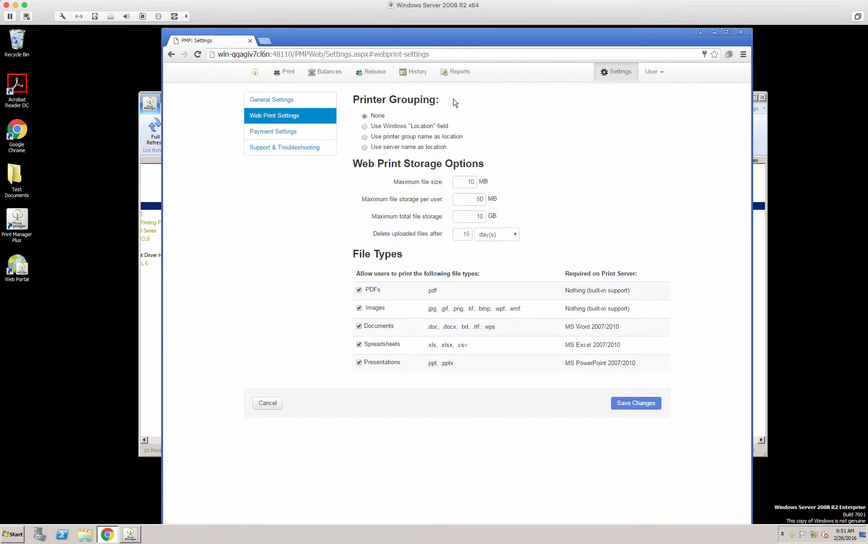
left_click(417, 128)
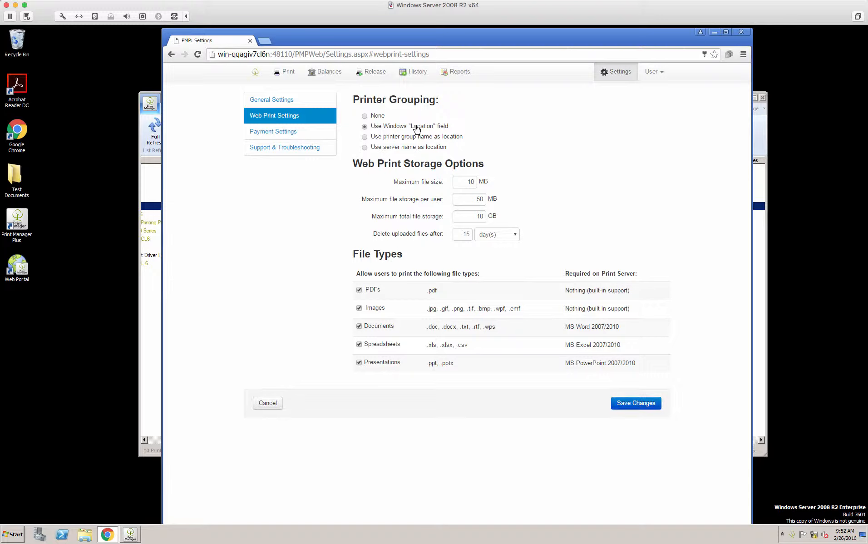
left_click(411, 138)
Step: Review the web print storage limits and the deletion period for uploaded files, and save the Web Print Settings
left_click_drag(469, 180, 488, 183)
left_click_drag(467, 201, 491, 200)
left_click_drag(470, 215, 509, 220)
left_click(509, 220)
left_click(516, 236)
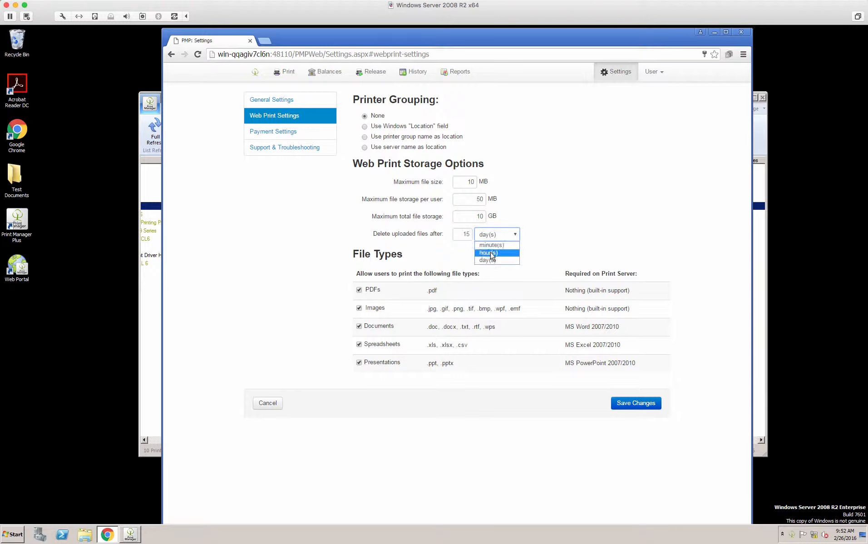
left_click(534, 196)
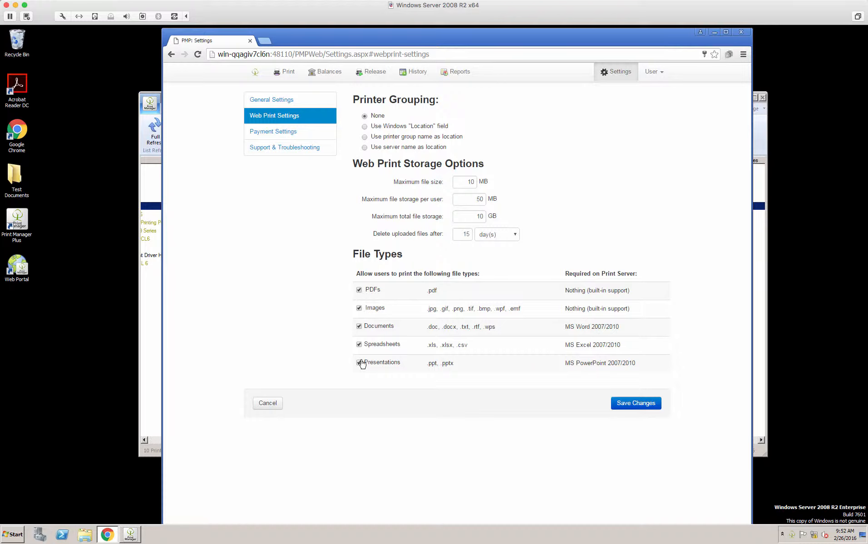
left_click(635, 405)
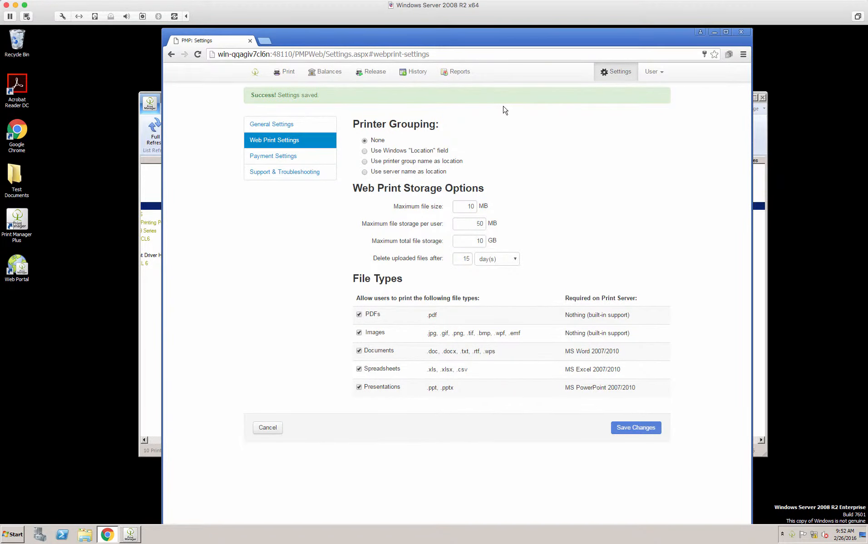
Step: Upload student, Tes_Word, Test_Excel, Test_Image and Test_Text from the Test Documents folder to the portal's Print page
left_click(286, 74)
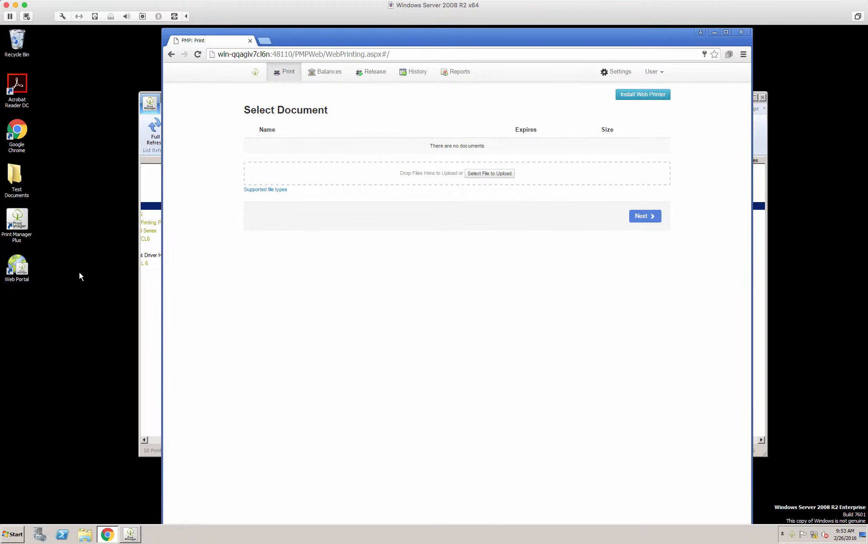
double_click(17, 179)
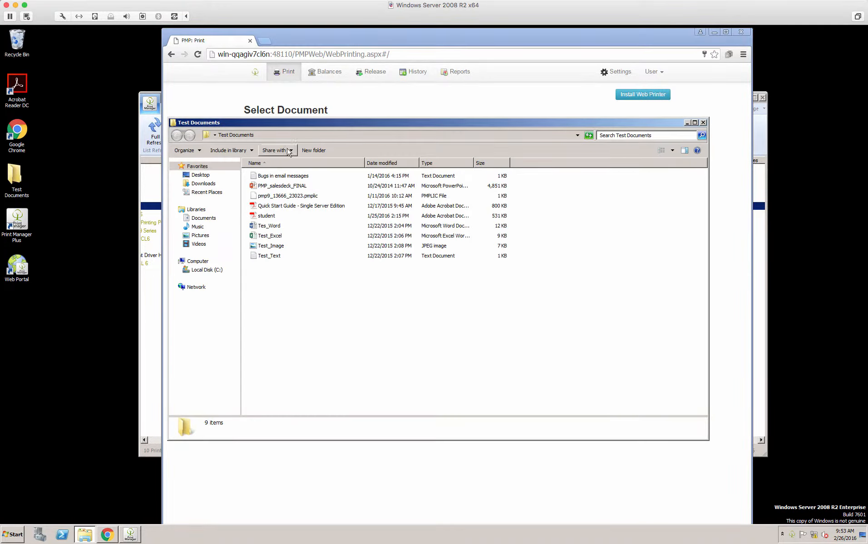
left_click_drag(344, 121, 158, 249)
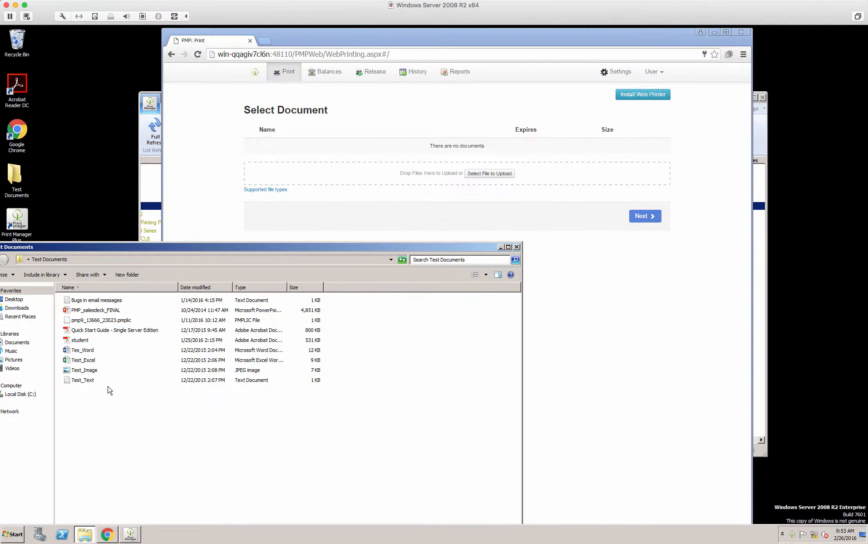
left_click_drag(81, 418, 401, 172)
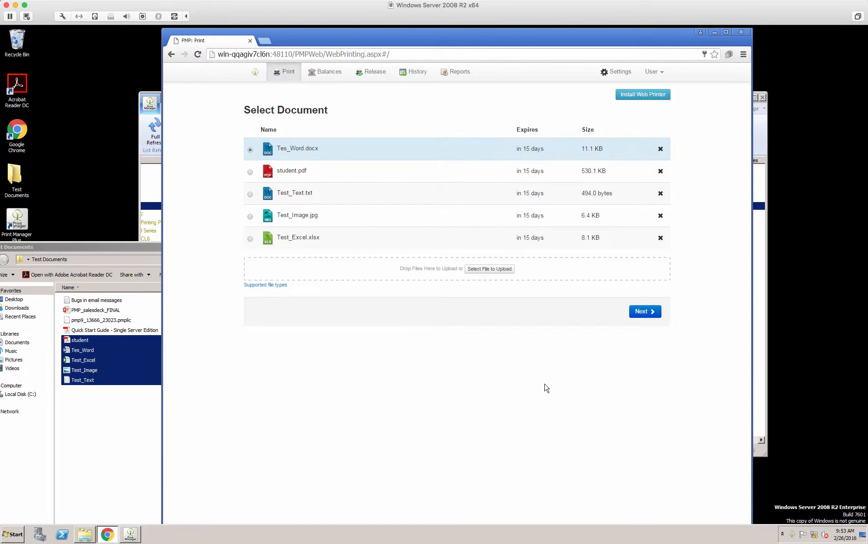
Step: Proceed with Tes_Word.docx, choose HP Universal Printing PCL 6 as its printer, and check the queue status
left_click(644, 312)
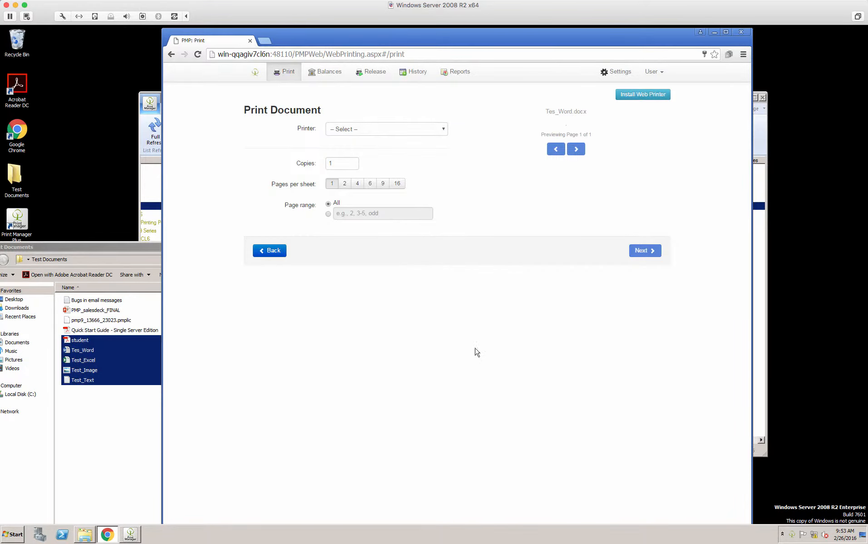
left_click(410, 130)
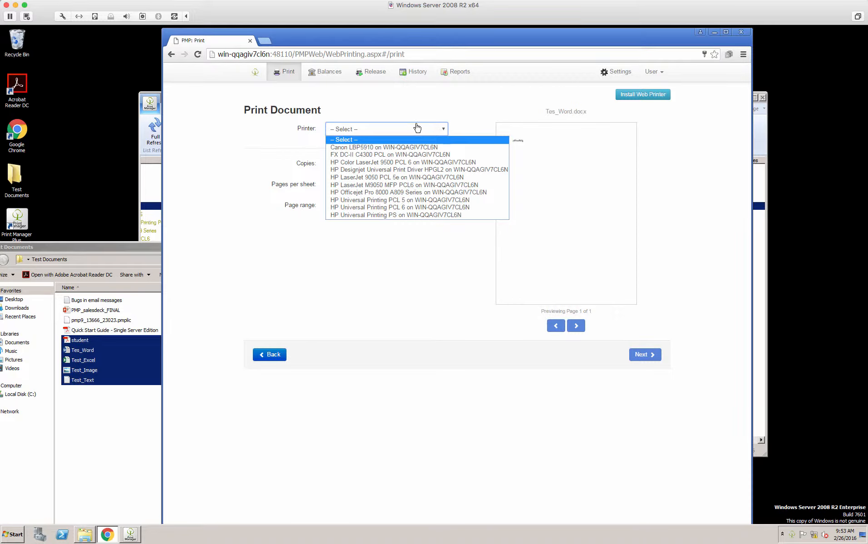
left_click(414, 208)
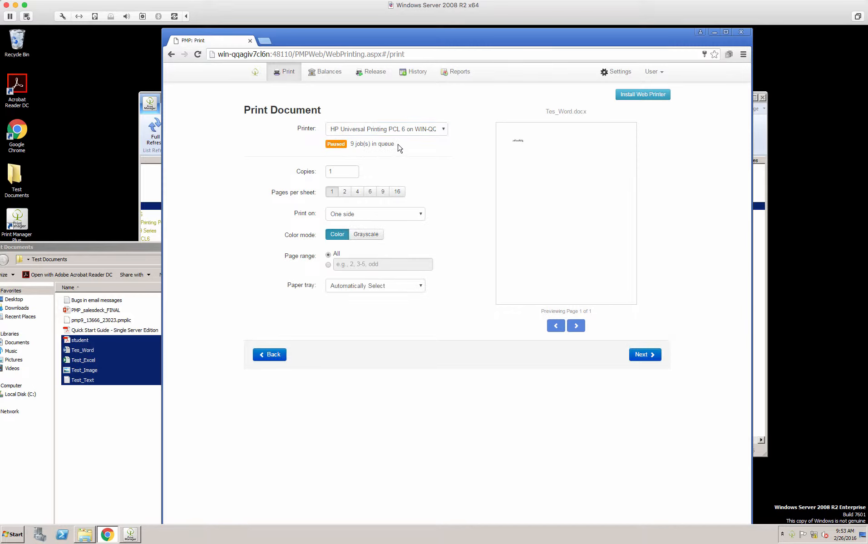
left_click_drag(399, 145, 345, 147)
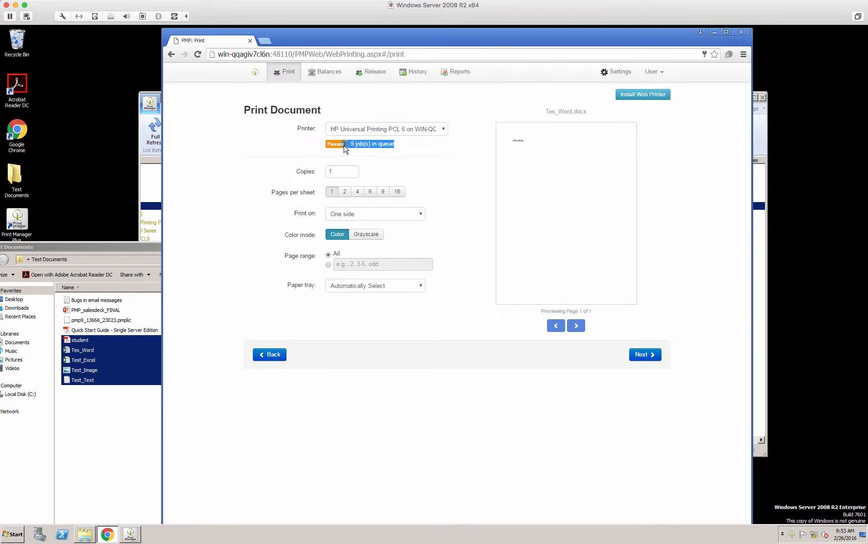
left_click(410, 148)
Step: Try 2 and 4 pages per sheet for Tes_Word.docx and return to 1 page per sheet
left_click(344, 192)
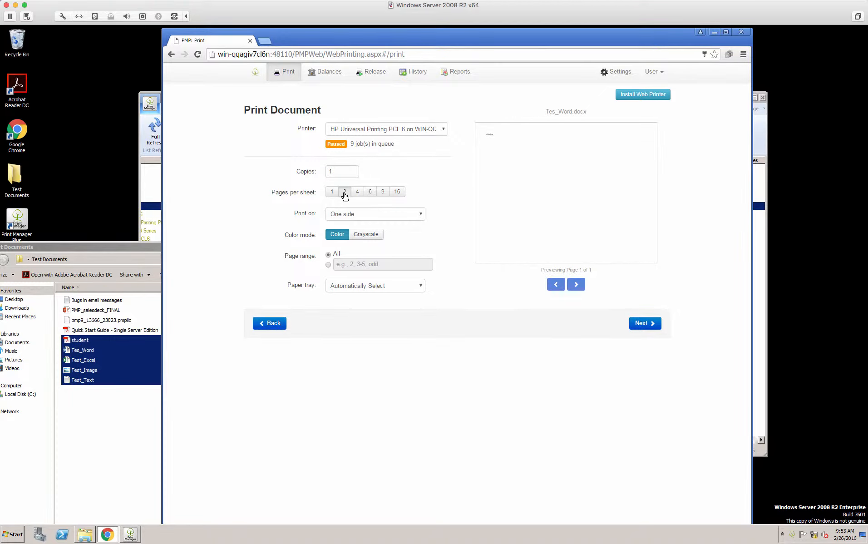
left_click(359, 193)
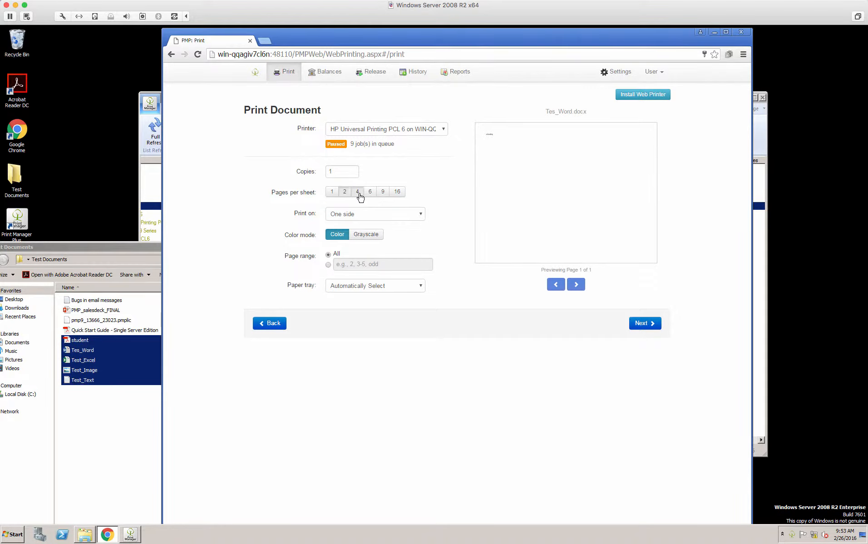
left_click(333, 193)
Step: Examine the available single- and double-sided printing choices and the paper tray choices for the document
left_click(370, 217)
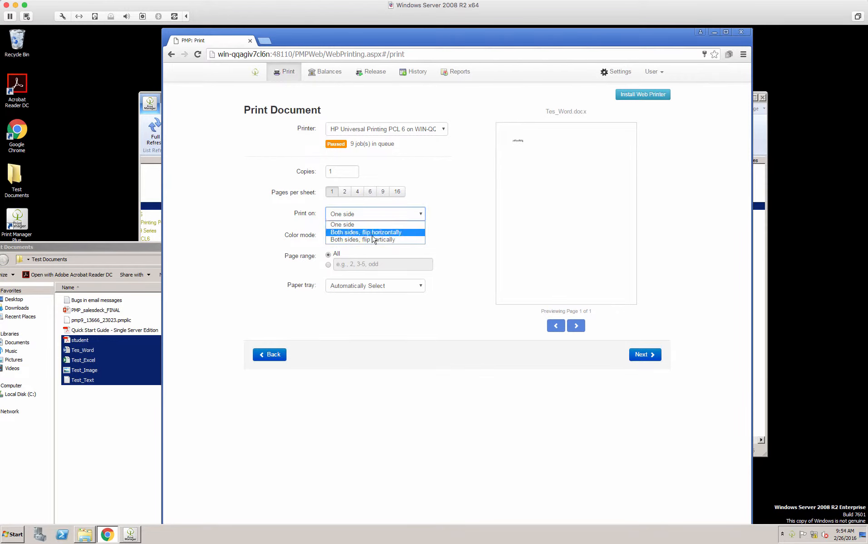
left_click(474, 183)
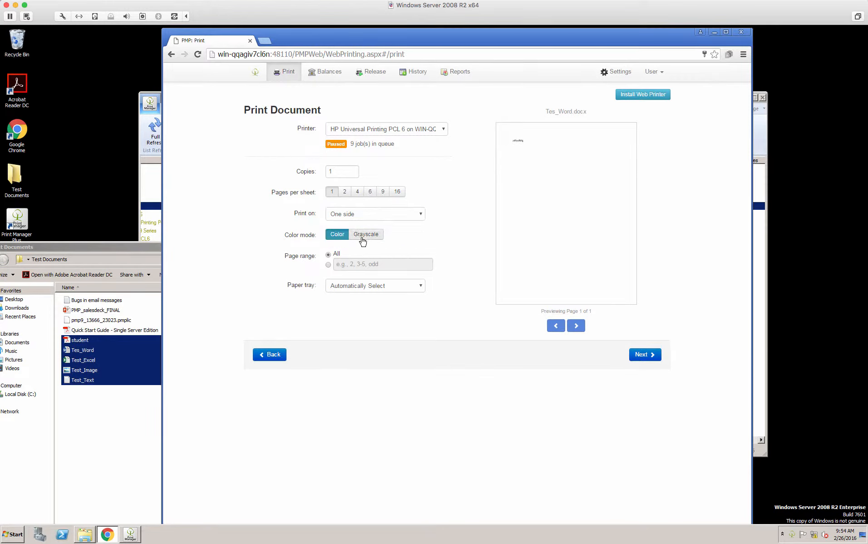
left_click(363, 287)
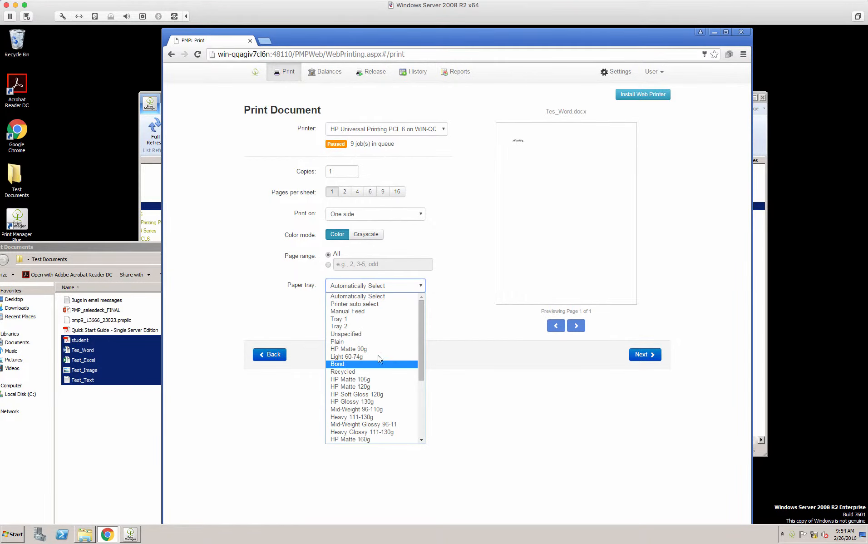
left_click(459, 234)
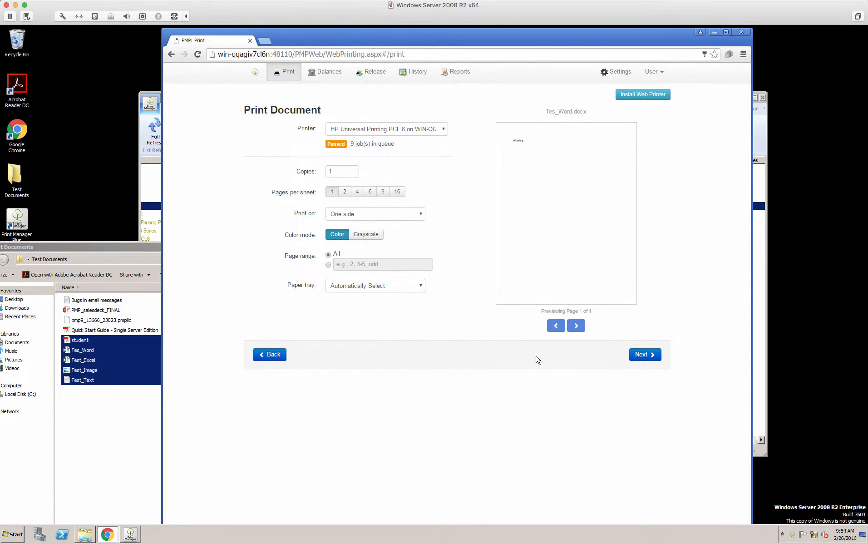
Step: Continue to the job confirmation for Tes_Word.docx, review its page count and cost, and print it
left_click(644, 355)
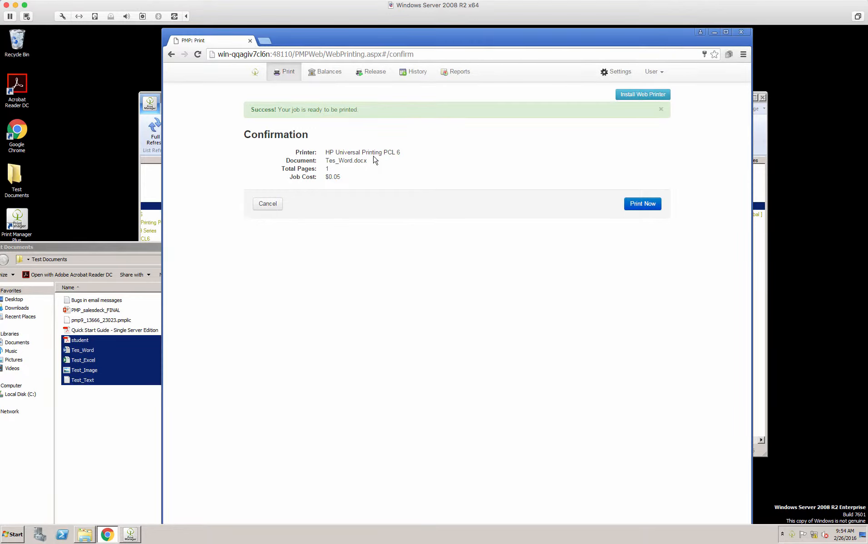
left_click_drag(297, 170, 318, 169)
left_click(347, 175)
left_click(644, 209)
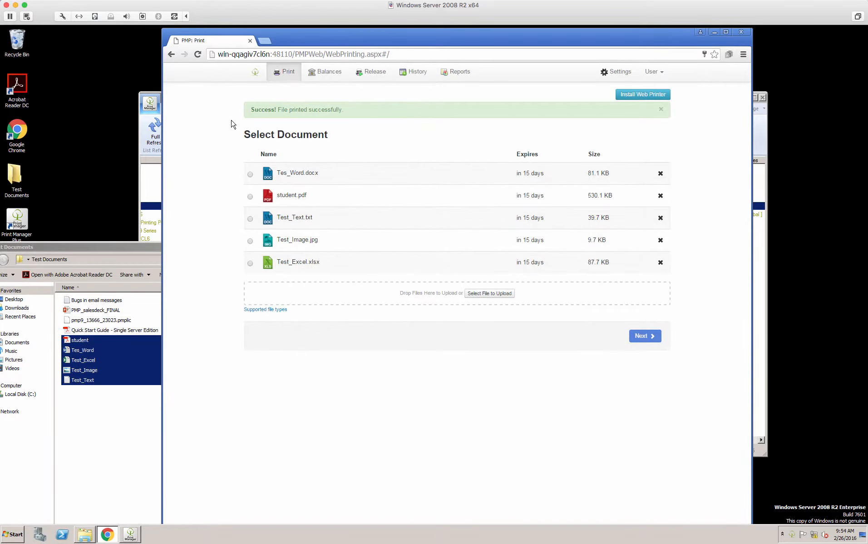
left_click_drag(349, 108, 251, 109)
left_click(356, 111)
Step: Proceed with student.pdf from the uploaded documents and page forward through its preview to page 6
left_click(462, 198)
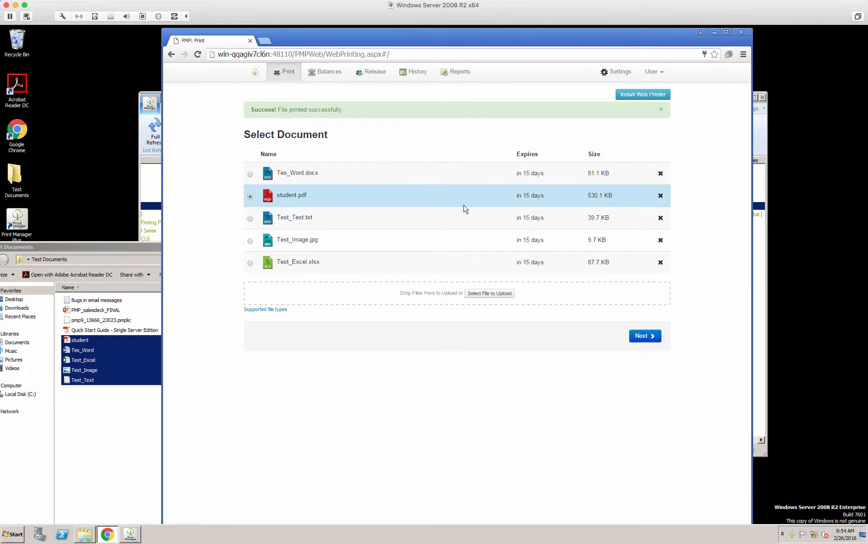
left_click(644, 336)
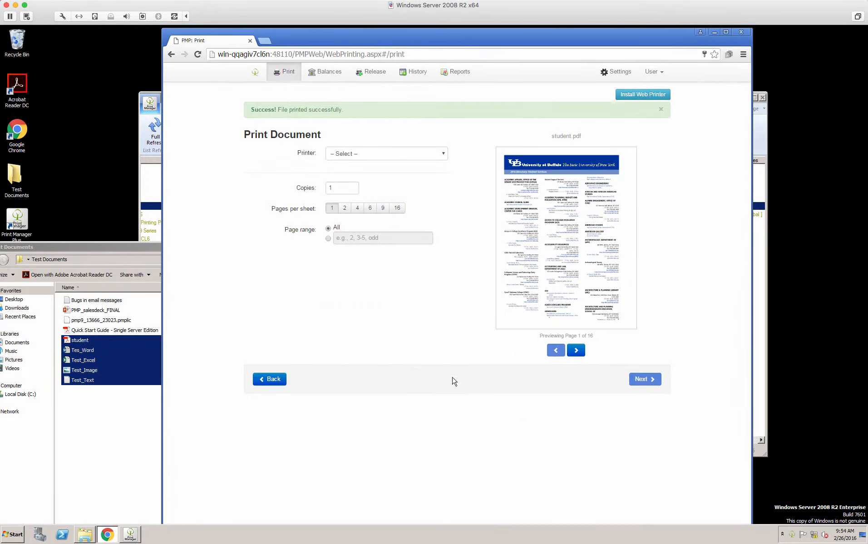
left_click(576, 351)
left_click(576, 352)
left_click(576, 352)
left_click(577, 353)
left_click(576, 352)
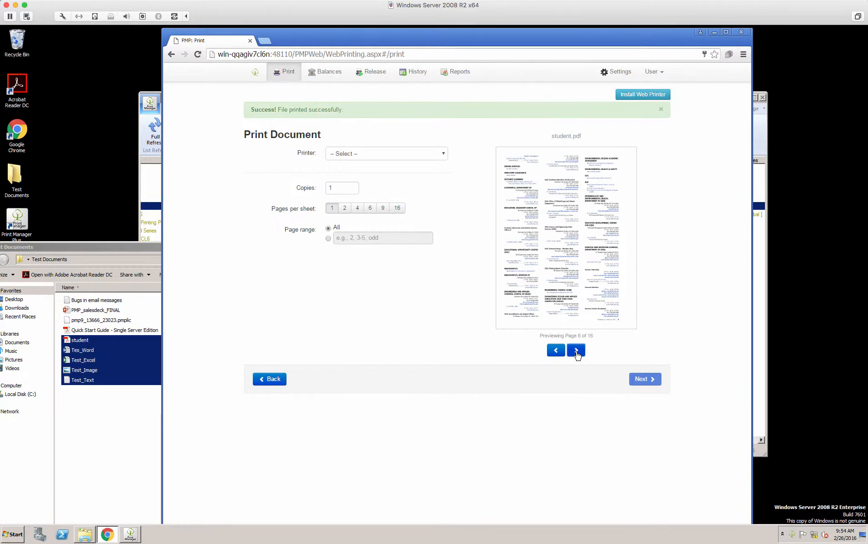
Step: Choose Canon LBP5910 as the printer for student.pdf, try 2 and 4 pages per sheet, and return to 1
left_click(416, 155)
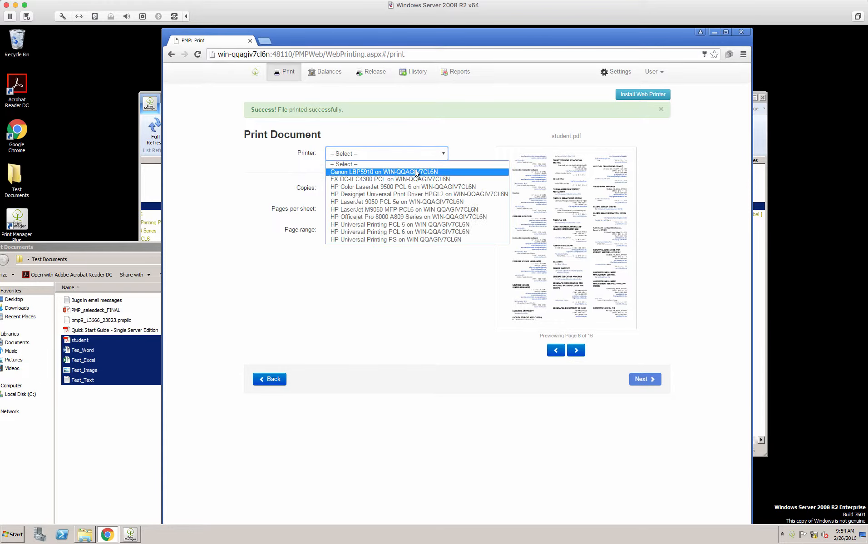
left_click(417, 172)
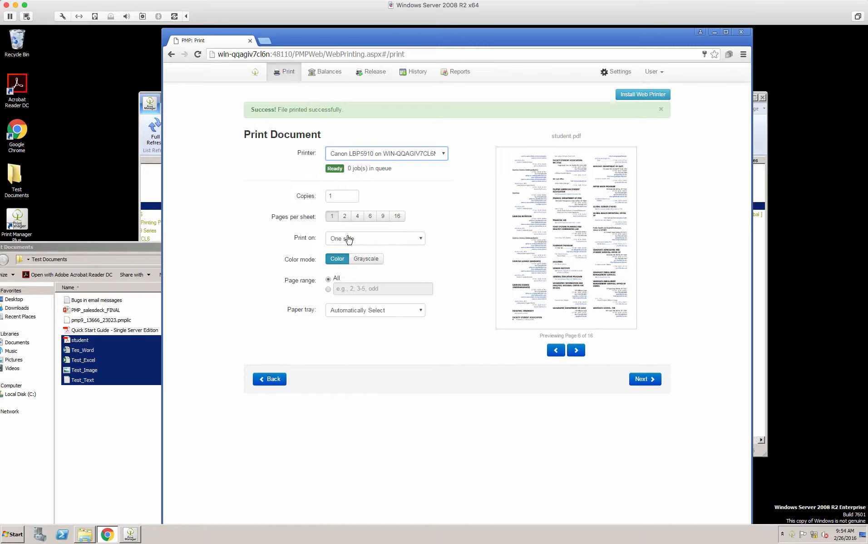
left_click(346, 216)
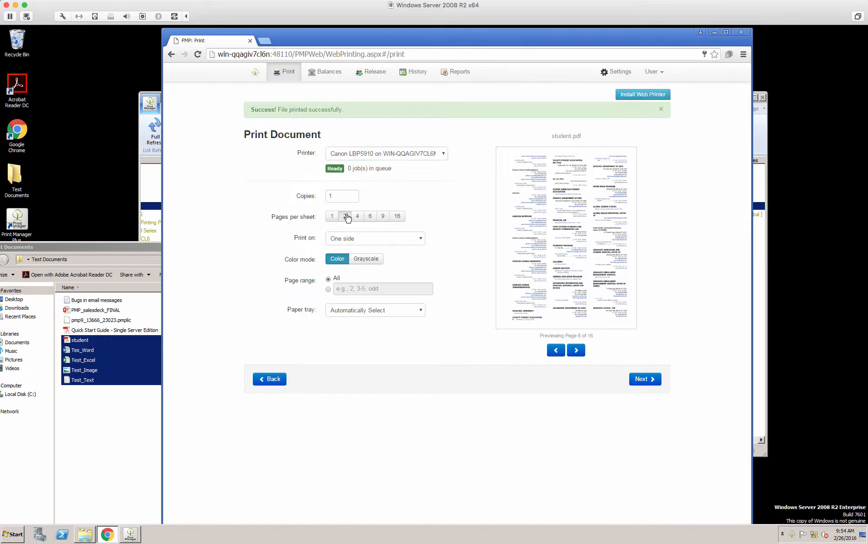
left_click(357, 217)
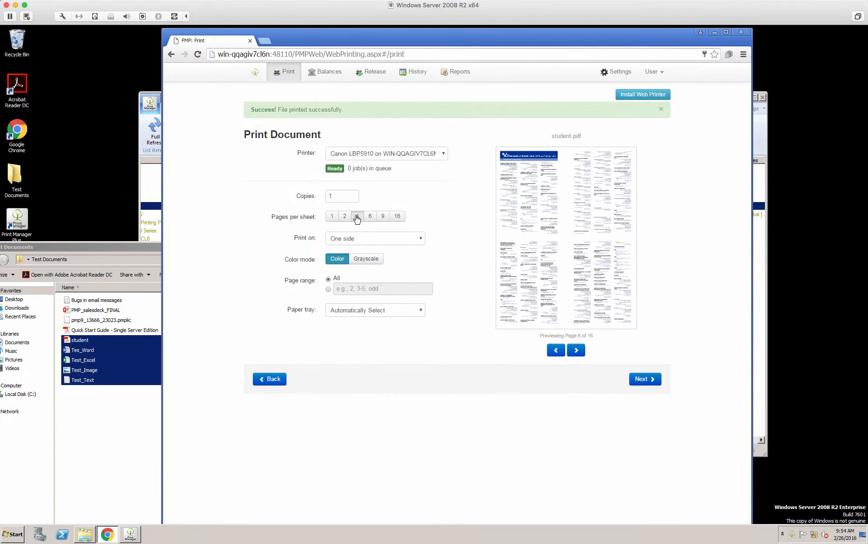
left_click(331, 217)
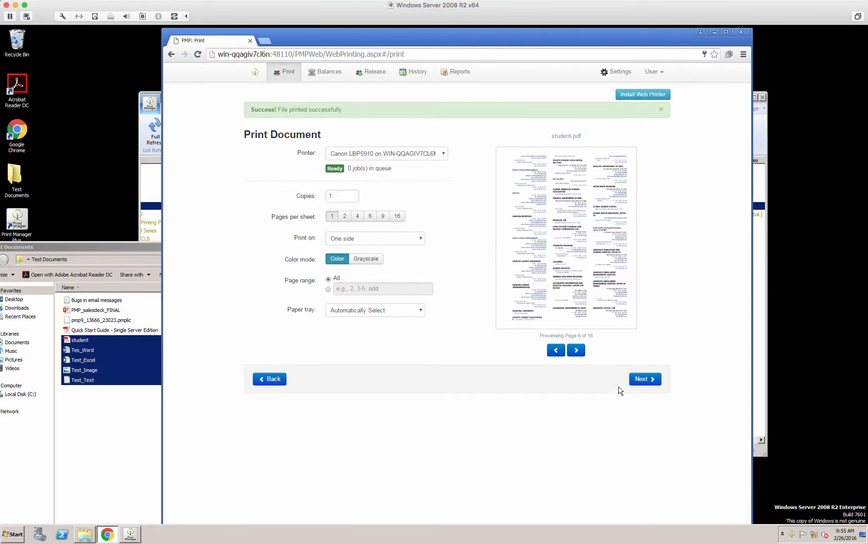
Step: Continue to the job confirmation for student.pdf, review its printer, page count and cost, and print it
left_click(646, 380)
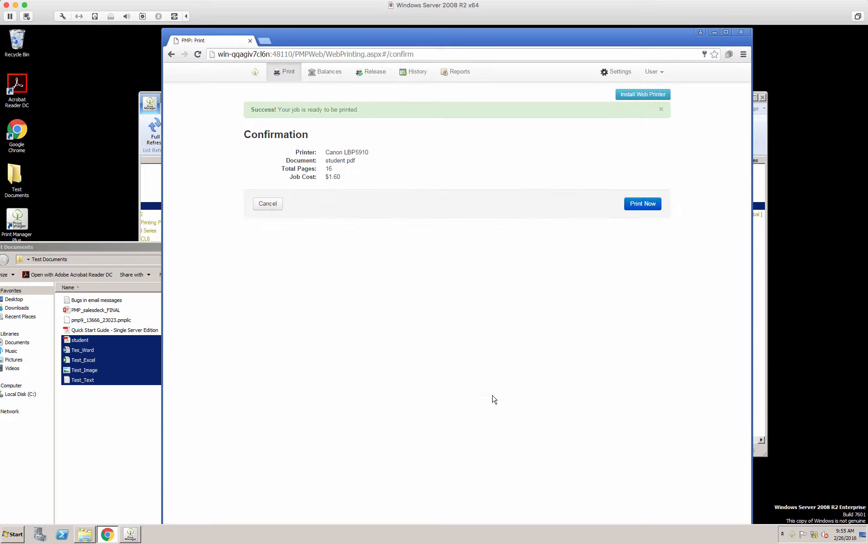
left_click_drag(297, 154, 354, 176)
left_click(356, 180)
left_click(643, 203)
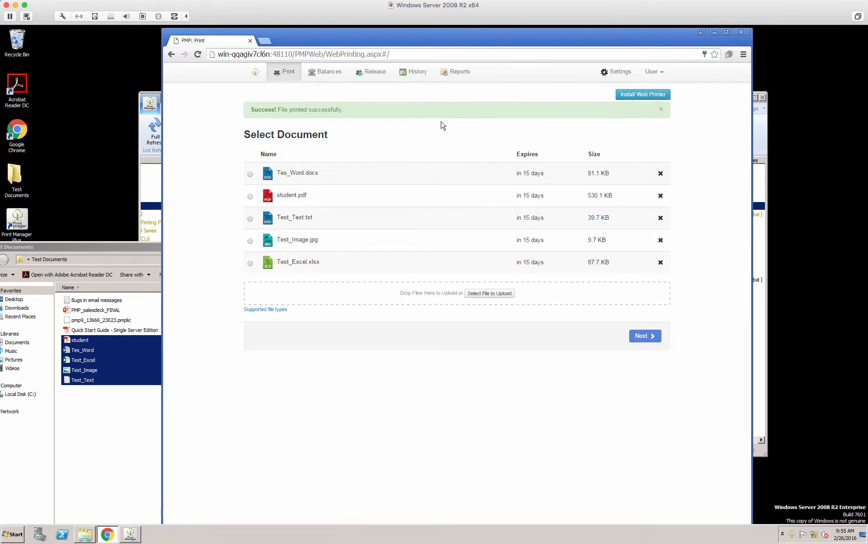
Step: Download the web printer installer, WebPrintInstaller.msi, and complete the Web Printer setup wizard
left_click(641, 95)
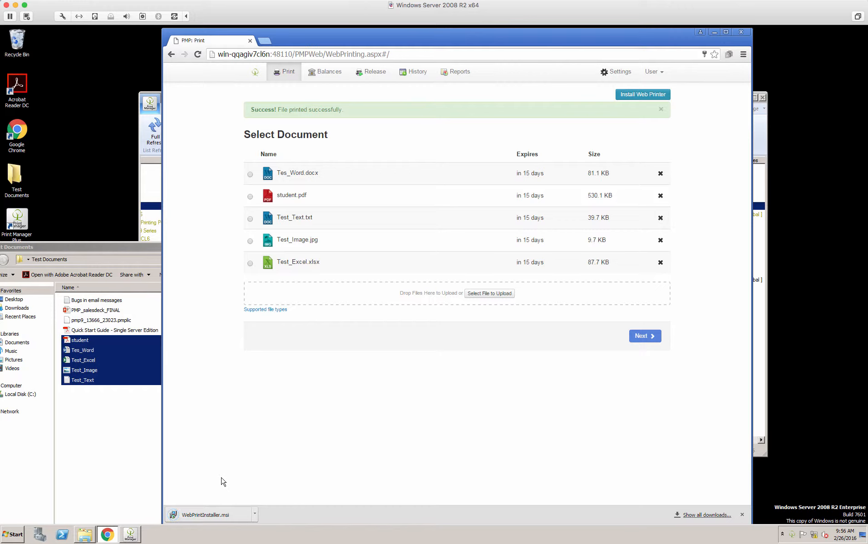
left_click(222, 515)
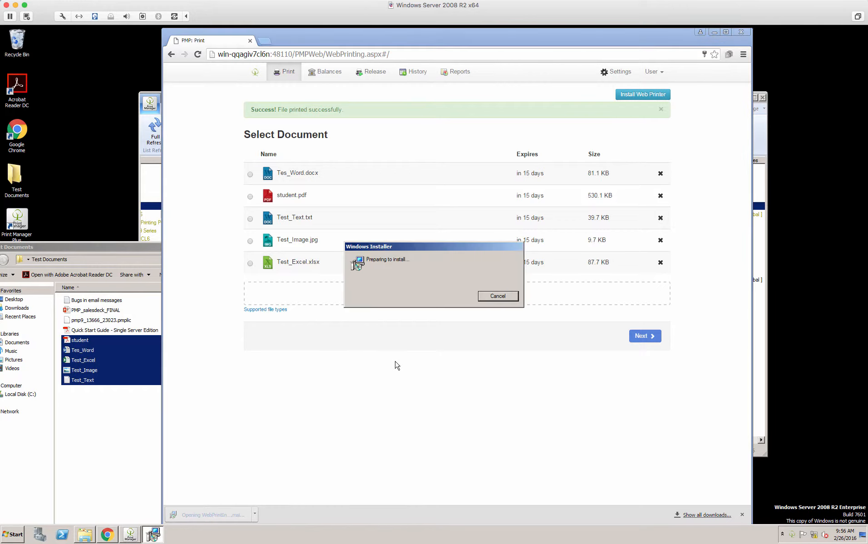
left_click(481, 349)
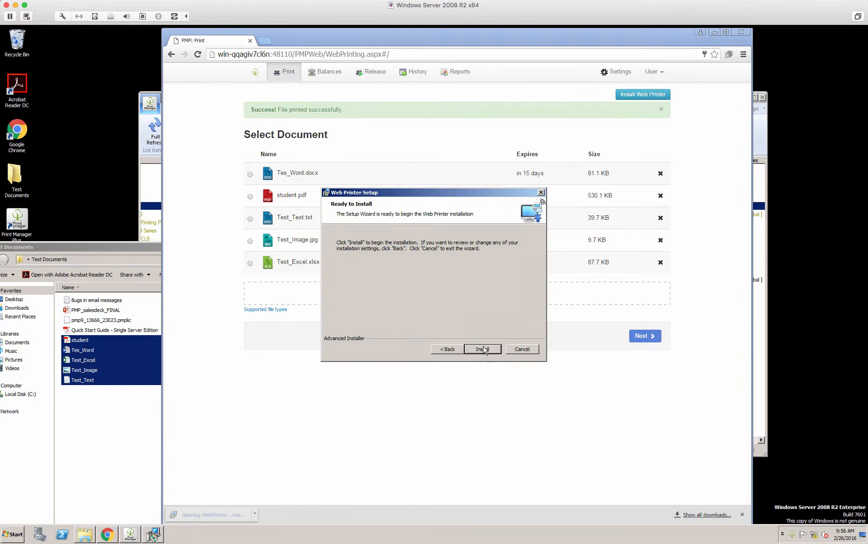
left_click(480, 349)
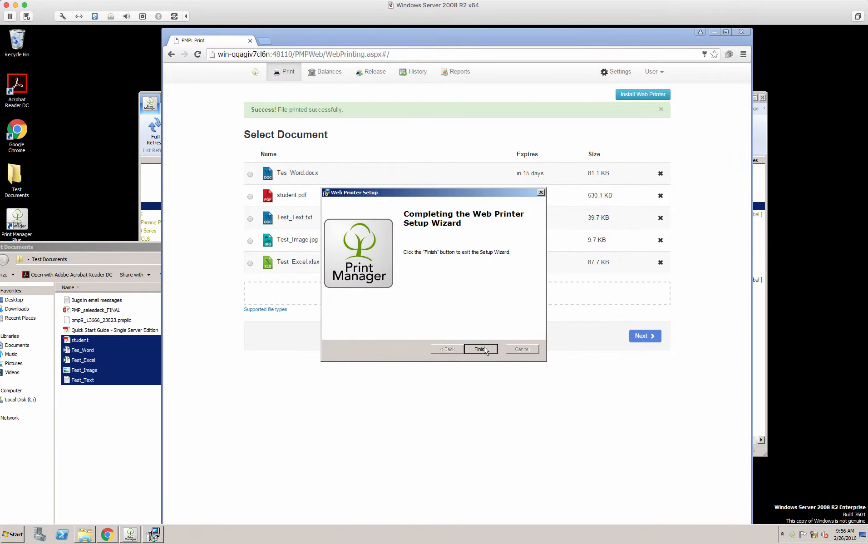
left_click(481, 348)
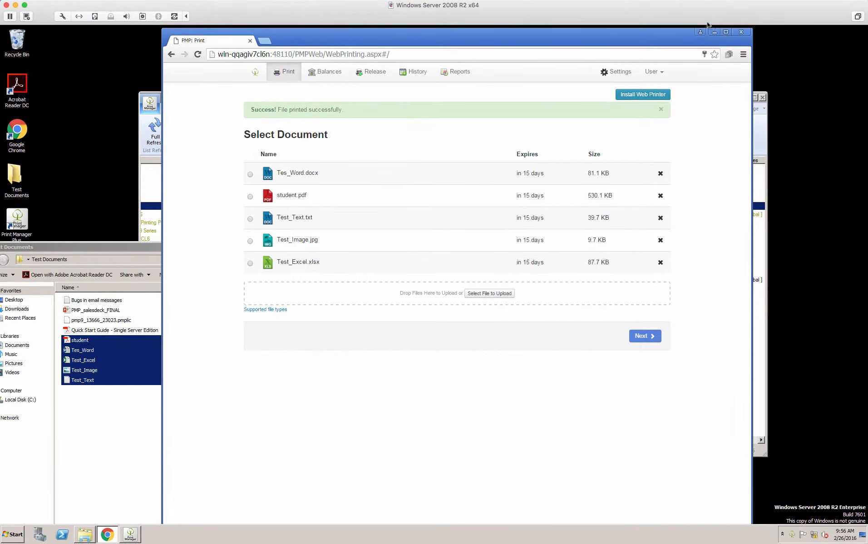
Step: Close the web portal, open Tes_Word from the Test Documents folder in Word, and dismiss the Office activation notice
left_click(740, 33)
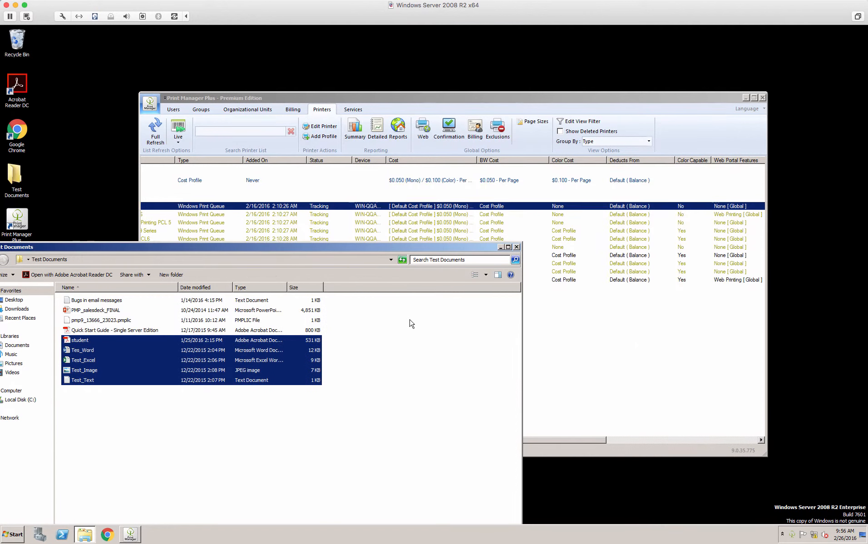
left_click(345, 352)
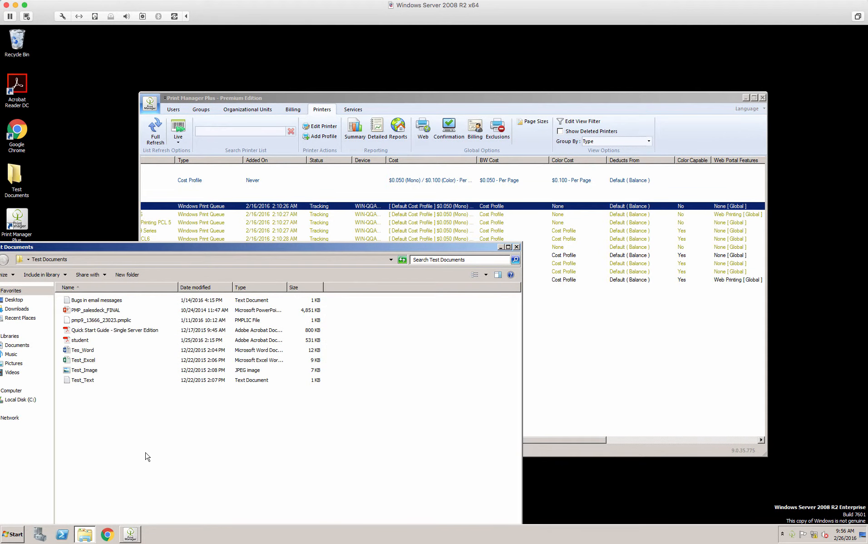
double_click(86, 350)
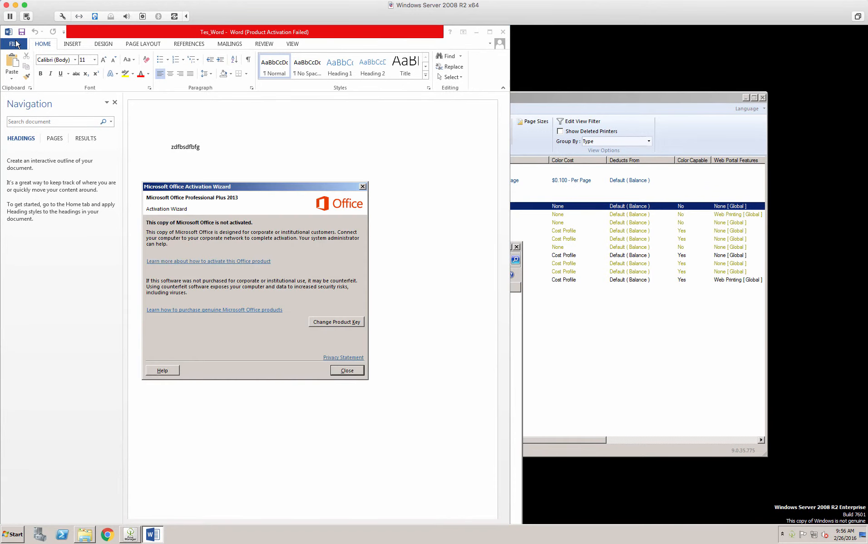
left_click(347, 370)
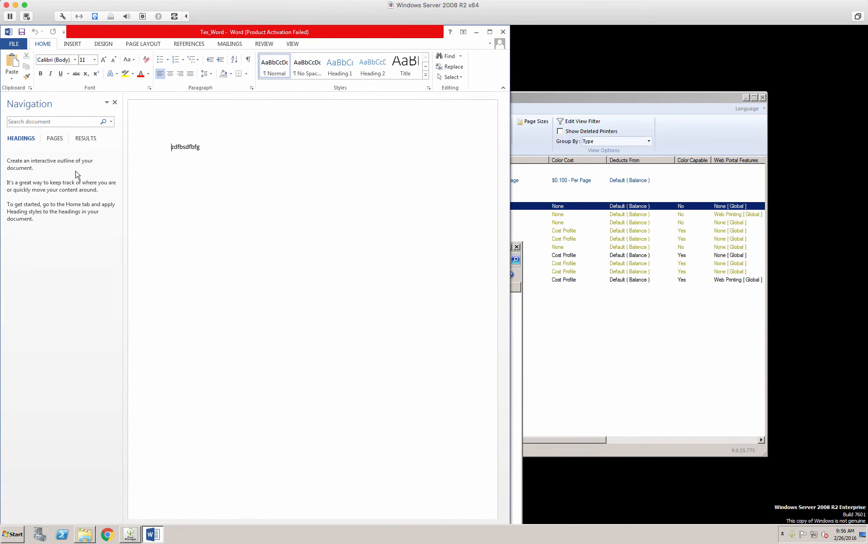
Step: Print Tes_Word from Word using Web Printer for Print Manager Plus as the printer
left_click(15, 44)
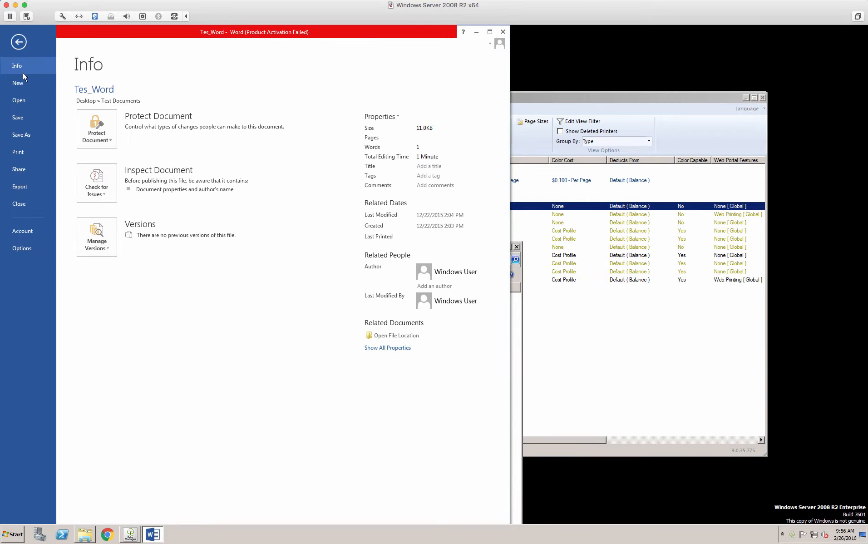
left_click(10, 154)
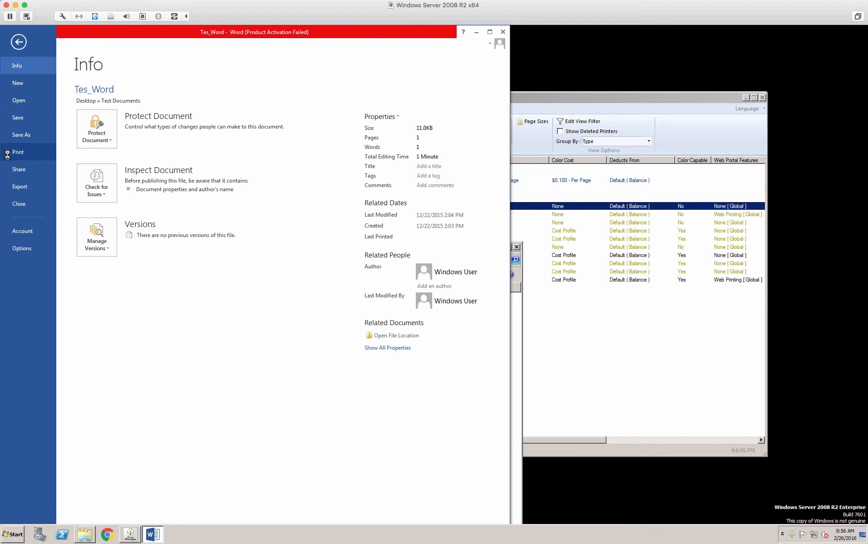
left_click(115, 149)
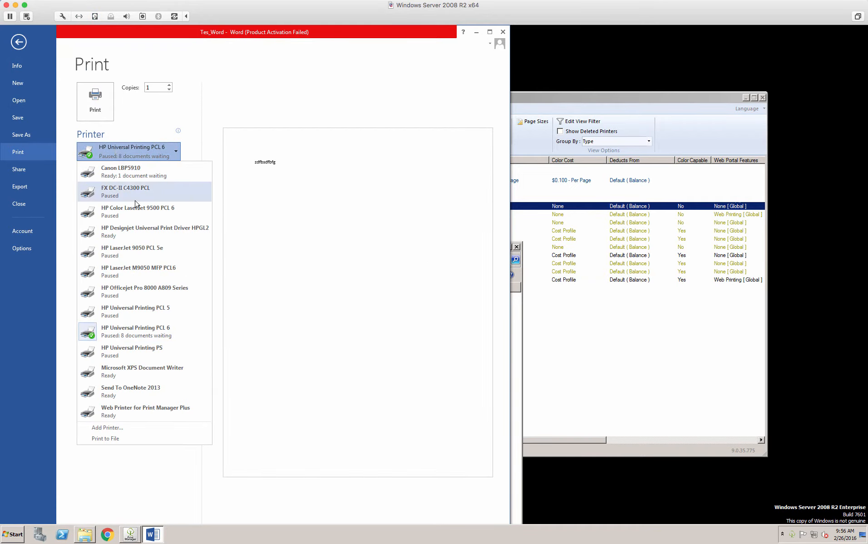
left_click(151, 411)
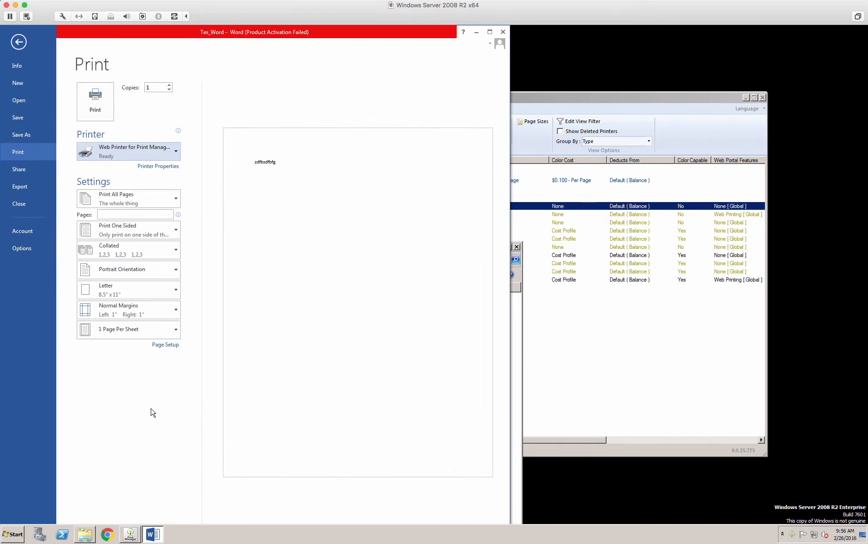
left_click(95, 101)
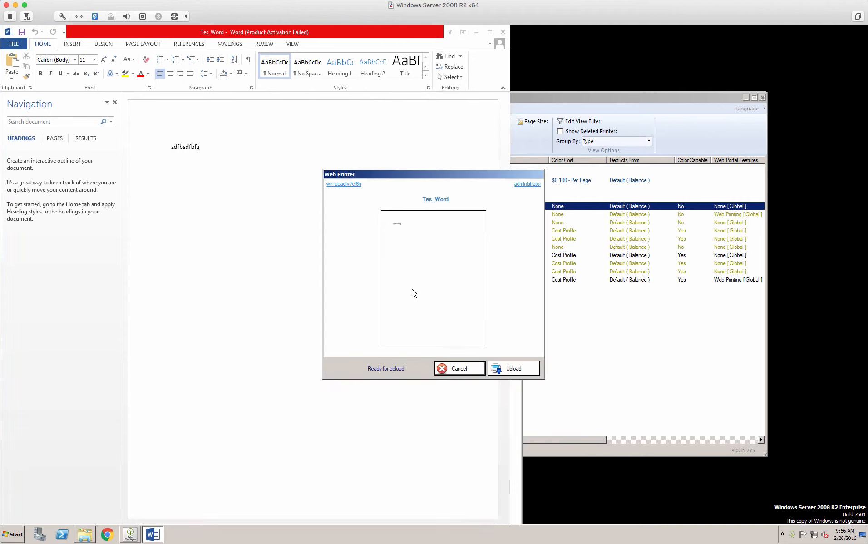
Step: Upload Tes_Word through the Web Printer, authenticate with the account password, and open the uploaded document for printing in the web portal
left_click(515, 369)
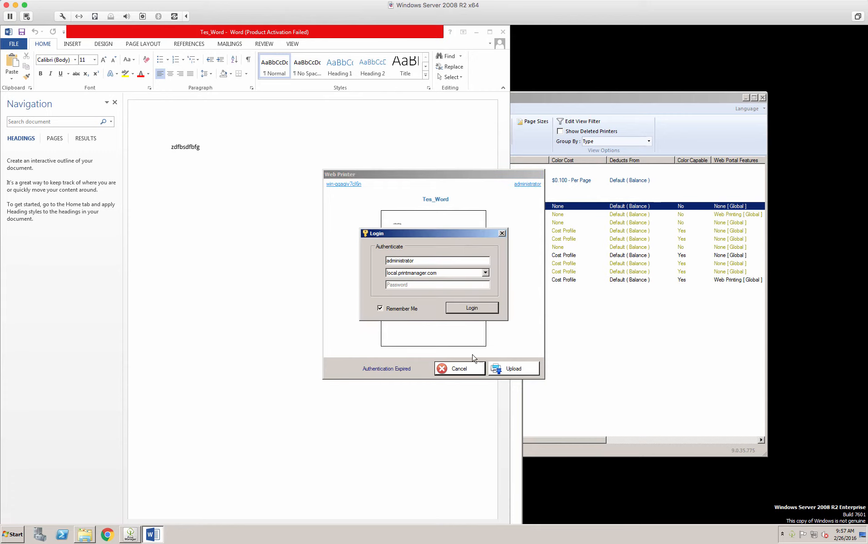
left_click(428, 283)
key("Return")
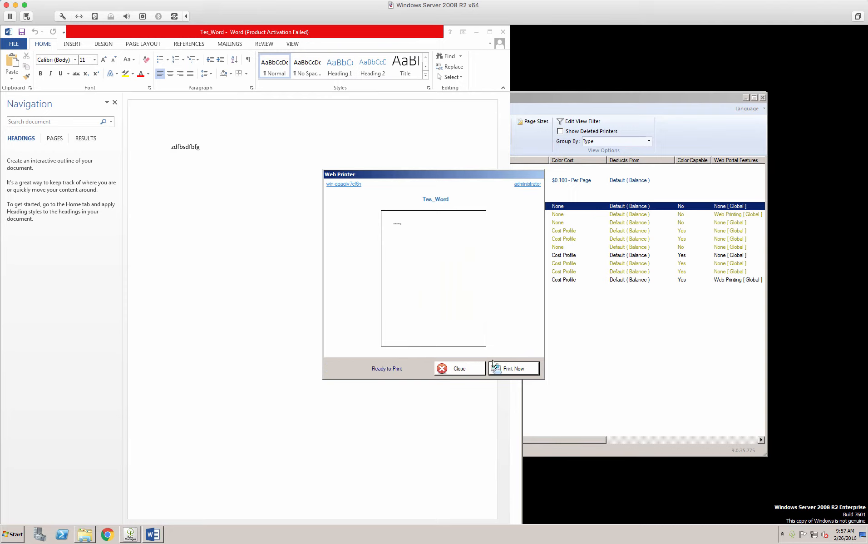
left_click(508, 370)
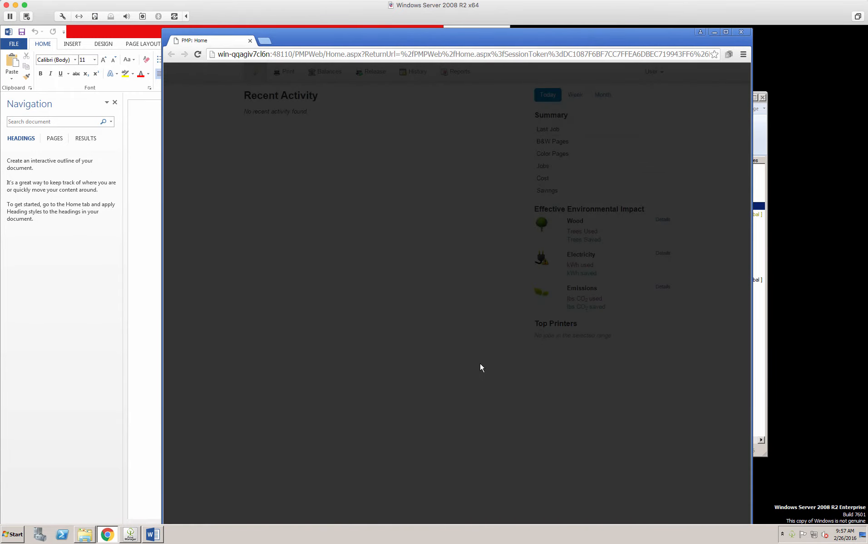
left_click(568, 319)
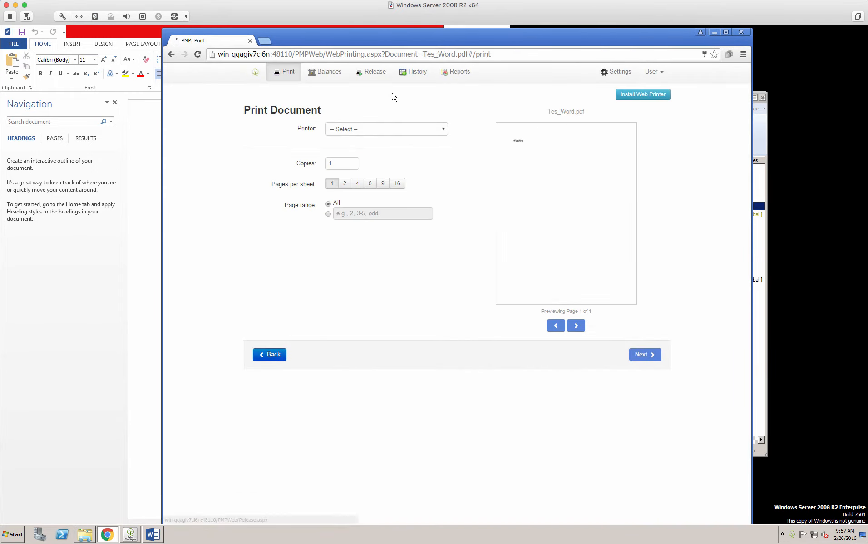
Step: Print Tes_Word.pdf to Canon LBP5910 from the web portal, and minimize the browser and Word windows
left_click(402, 129)
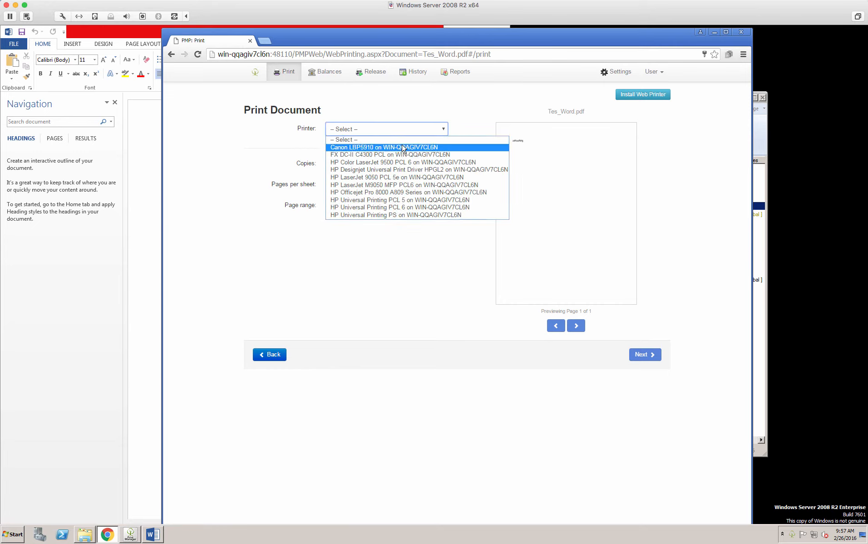
left_click(404, 147)
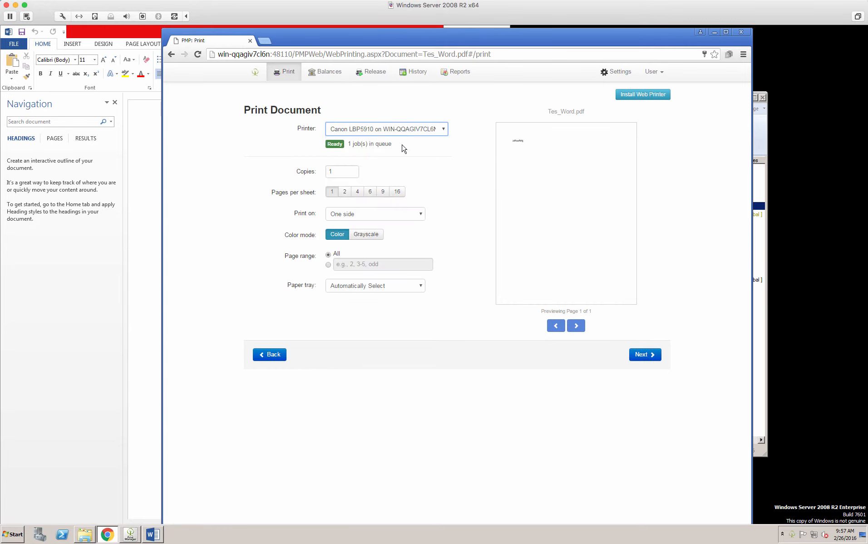
left_click(647, 355)
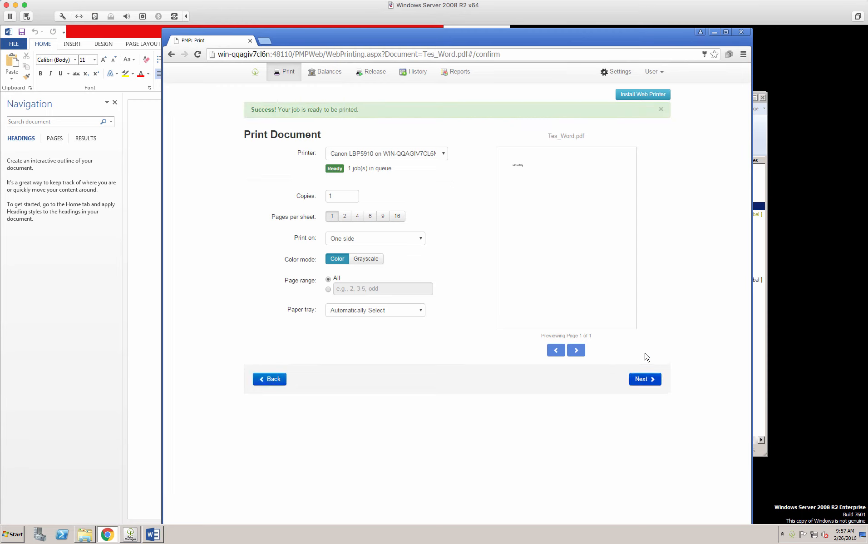
left_click(642, 205)
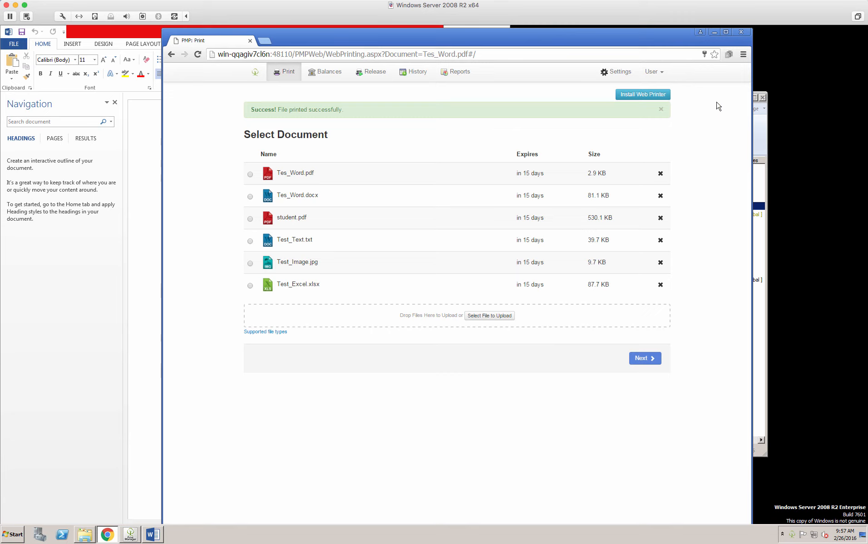
left_click(715, 32)
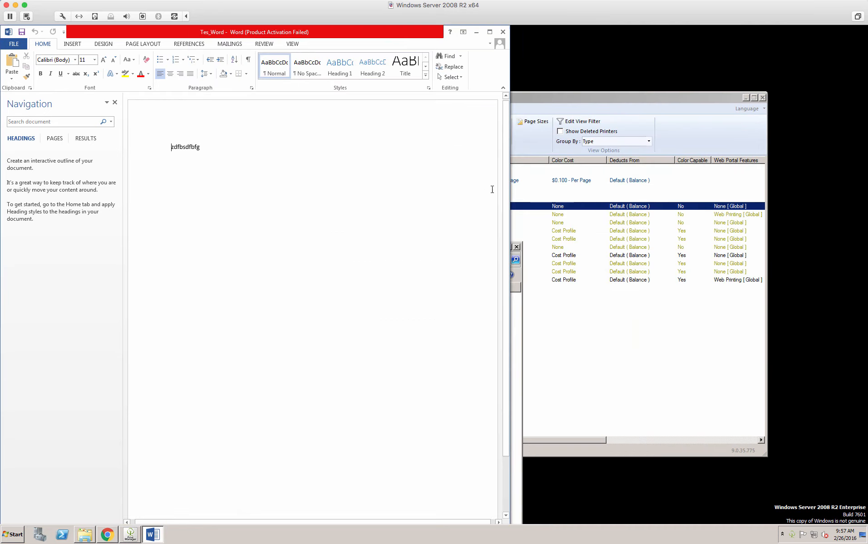
left_click(476, 33)
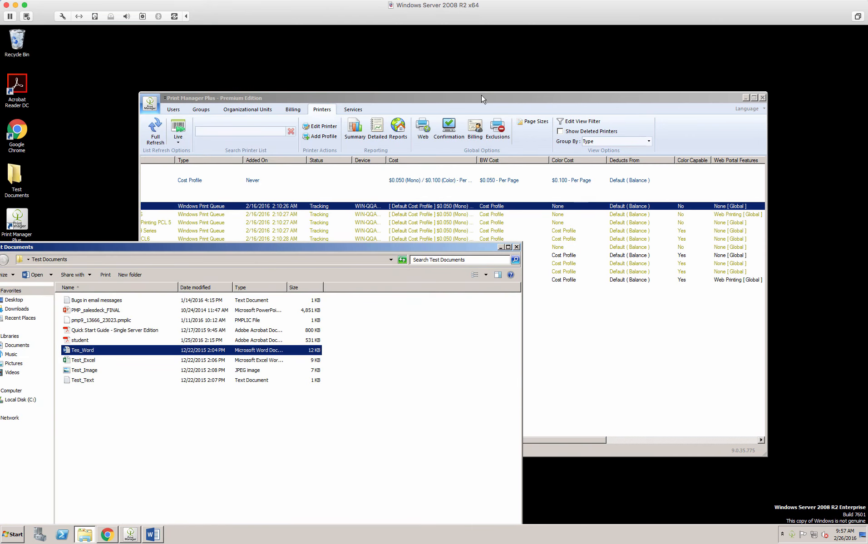